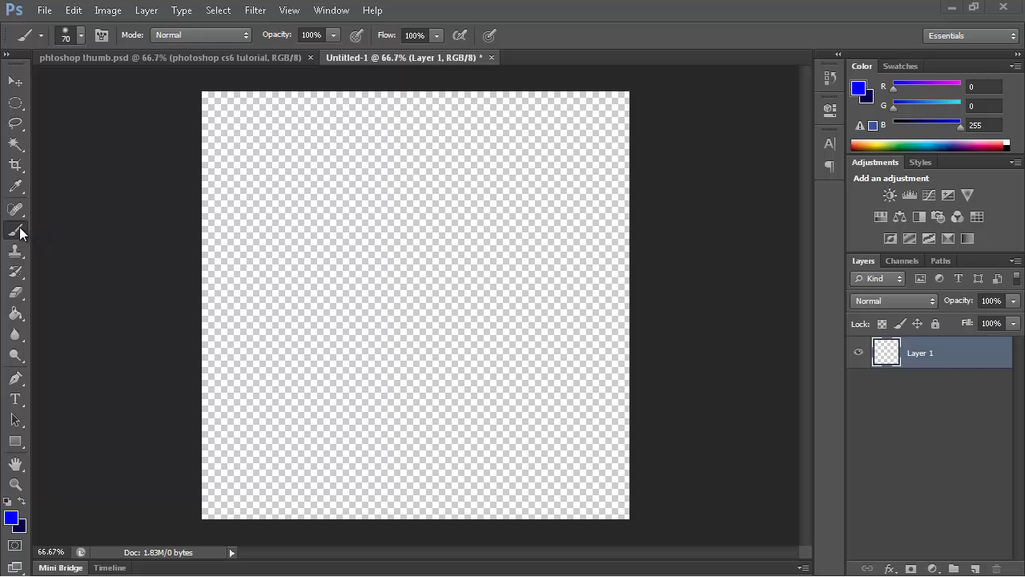
# Step: Select the entire blank canvas with Ctrl+A
pyautogui.hotkey('ctrl', 'a')
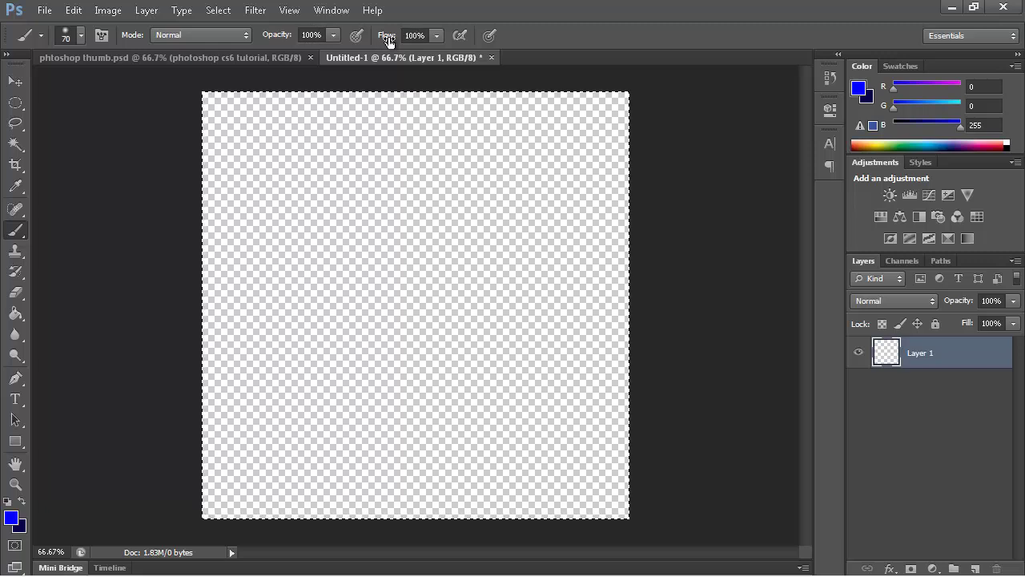
# Step: Set the brush to a 96 px Soft Round tip
pyautogui.click(81, 37)
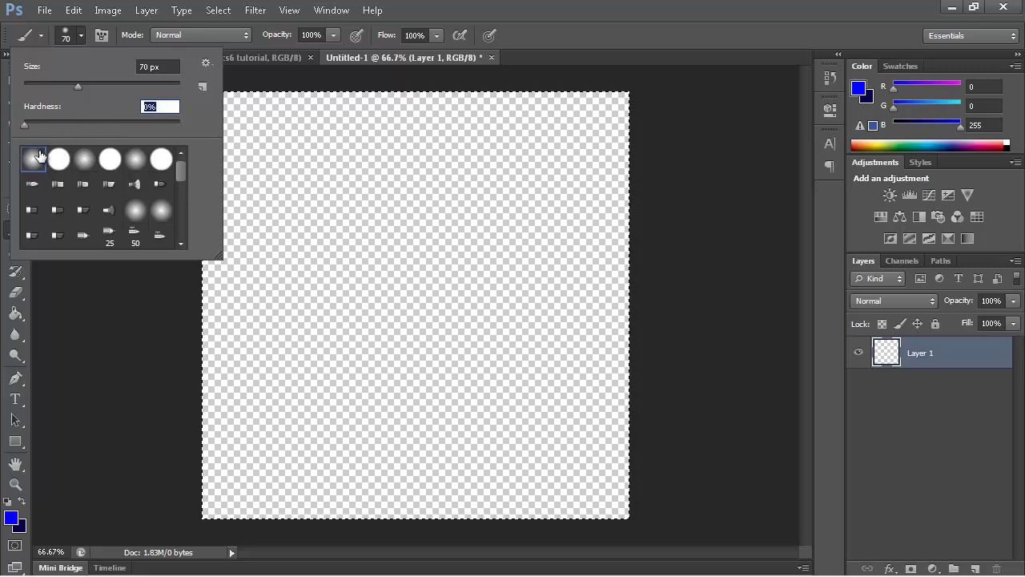
pyautogui.moveTo(77, 87); pyautogui.dragTo(98, 83)
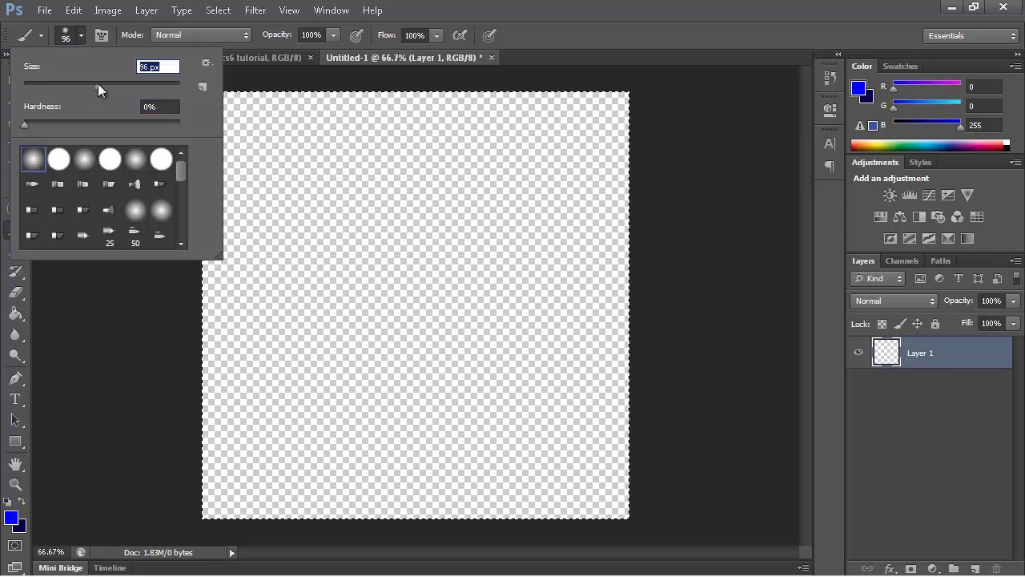
pyautogui.doubleClick(32, 163)
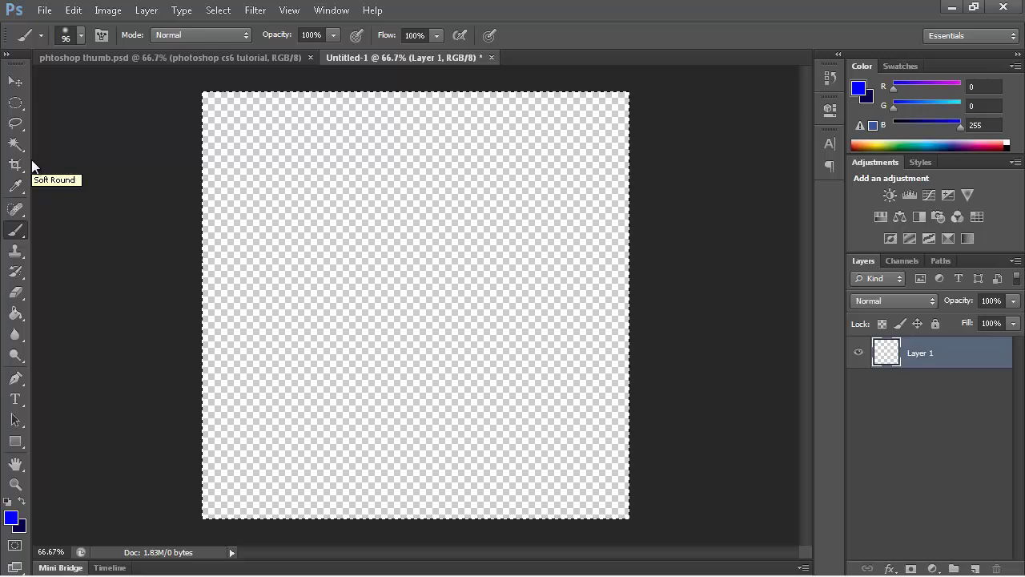
# Step: Paint a soft blue curved stroke, then restore the Photoshop window smaller and reposition it
pyautogui.moveTo(288, 208)
pyautogui.mouseDown()
pyautogui.moveTo(465, 267)
pyautogui.moveTo(315, 222)
pyautogui.moveTo(440, 257)
pyautogui.moveTo(370, 244)
pyautogui.moveTo(457, 252)
pyautogui.moveTo(312, 261)
pyautogui.moveTo(451, 232)
pyautogui.moveTo(446, 220)
pyautogui.moveTo(373, 293)
pyautogui.moveTo(400, 275)
pyautogui.moveTo(375, 305)
pyautogui.mouseUp()
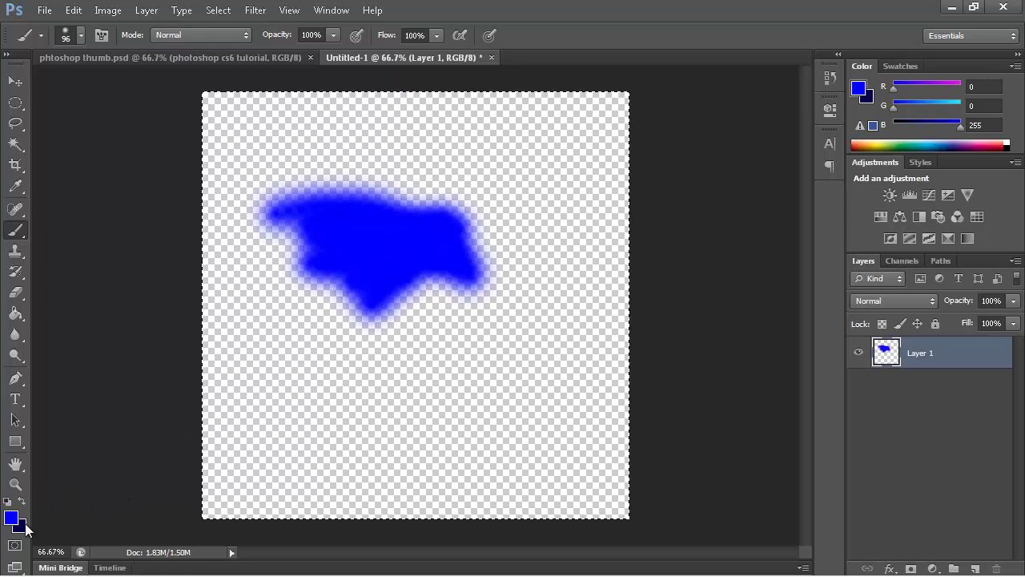
pyautogui.doubleClick(450, 11)
pyautogui.doubleClick(527, 37)
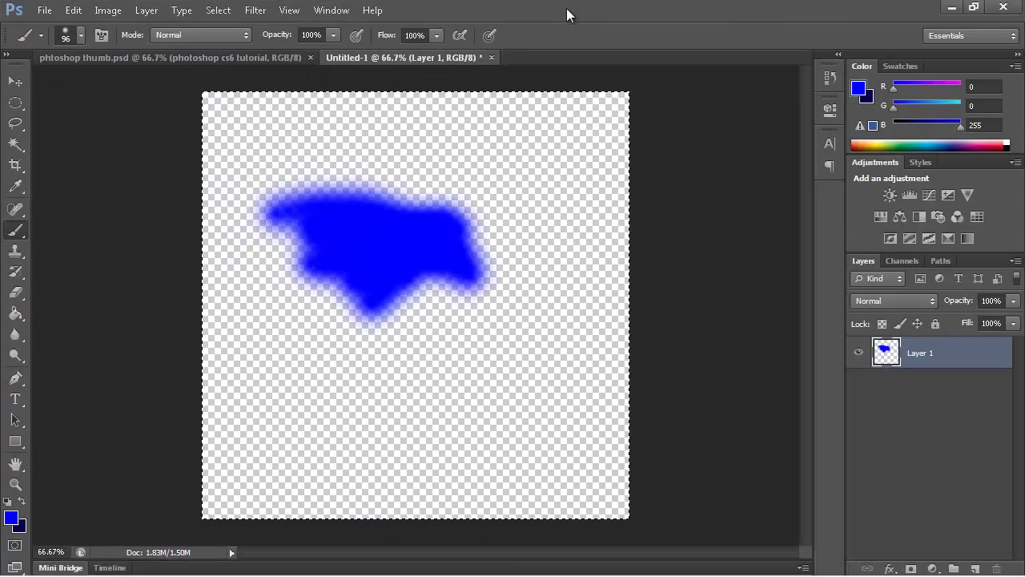
pyautogui.doubleClick(565, 8)
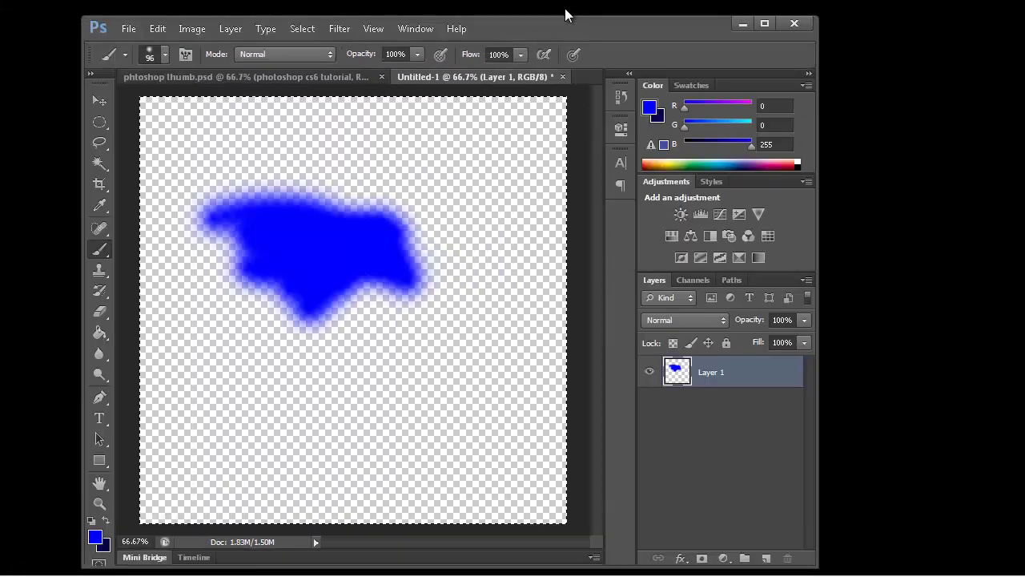
pyautogui.moveTo(556, 21); pyautogui.dragTo(588, 8)
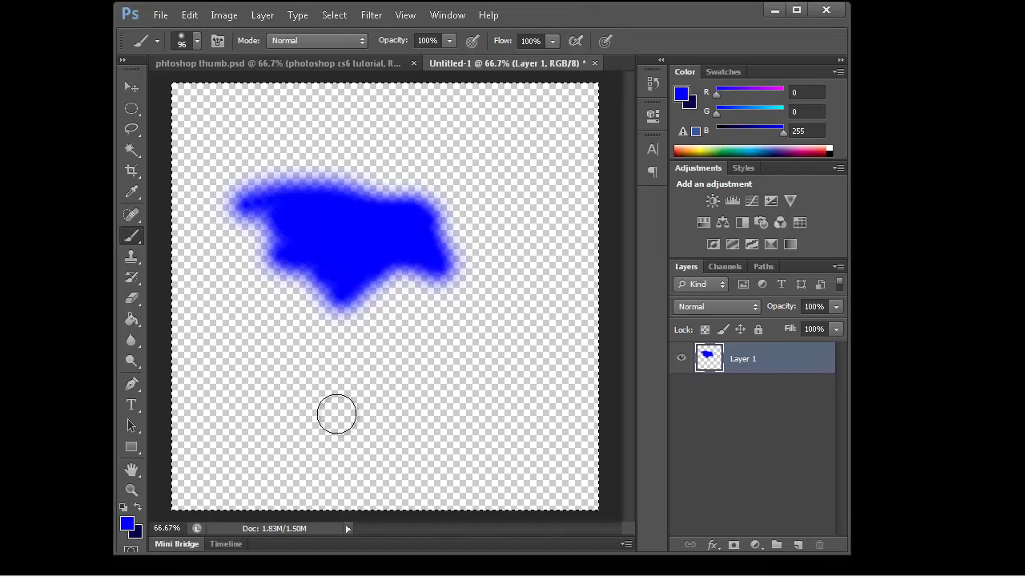
# Step: Keep pure blue as foreground and extend the blob rightward into a rounded lobe
pyautogui.click(128, 525)
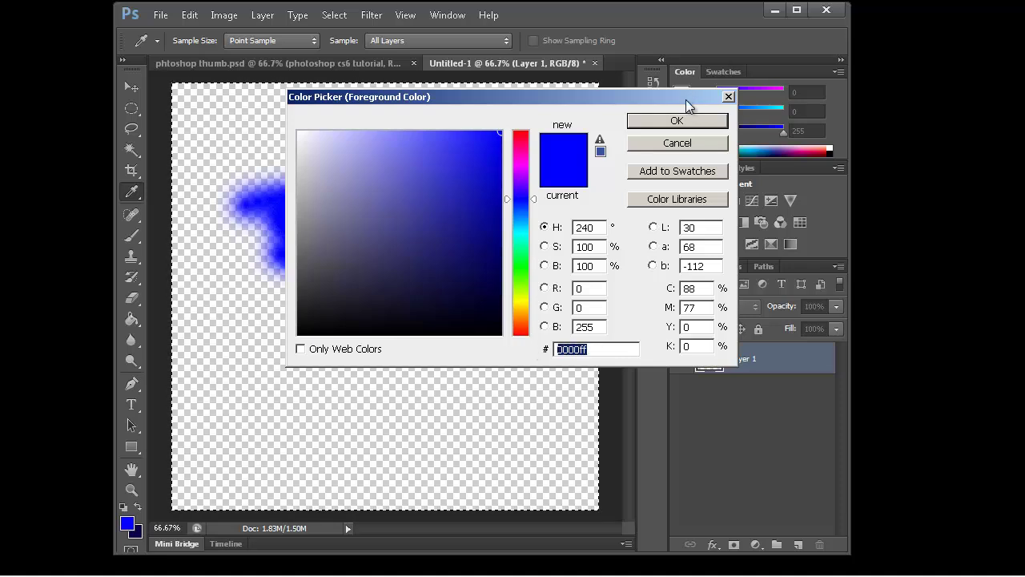
pyautogui.click(677, 120)
pyautogui.press('b')
pyautogui.moveTo(435, 229)
pyautogui.mouseDown()
pyautogui.moveTo(493, 239)
pyautogui.moveTo(475, 262)
pyautogui.moveTo(463, 217)
pyautogui.moveTo(484, 249)
pyautogui.moveTo(447, 203)
pyautogui.moveTo(480, 195)
pyautogui.moveTo(461, 227)
pyautogui.moveTo(426, 192)
pyautogui.moveTo(473, 195)
pyautogui.moveTo(429, 181)
pyautogui.mouseUp()
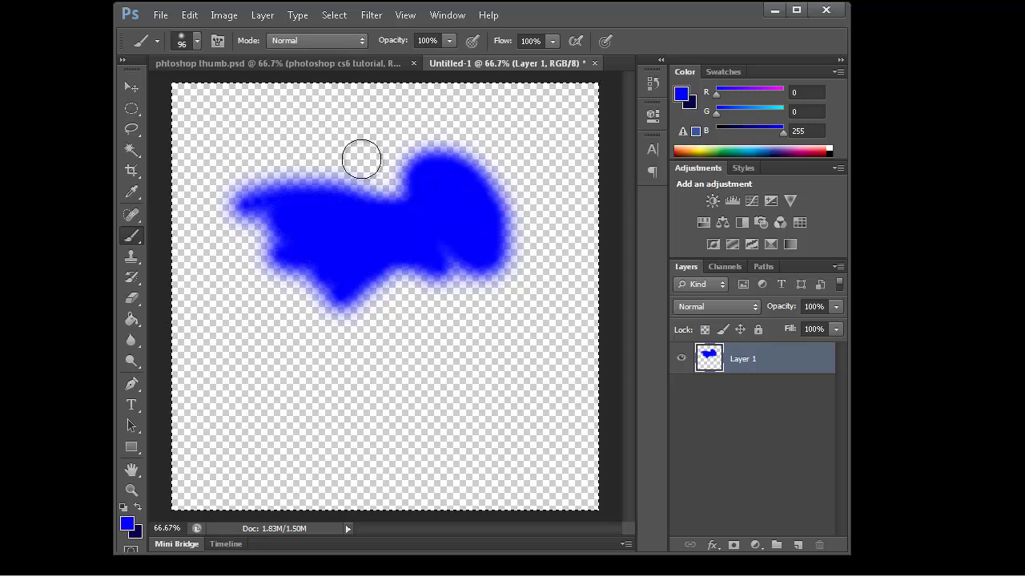
# Step: Raise brush hardness to 100%, paint a hard-edged test stroke, then delete all paint
pyautogui.click(196, 41)
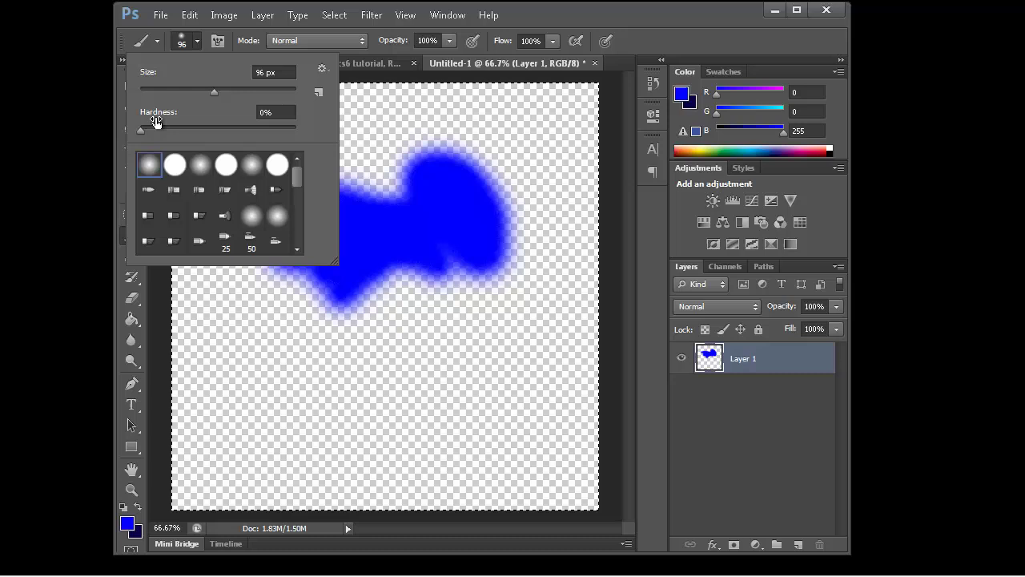
pyautogui.moveTo(142, 130); pyautogui.dragTo(298, 128)
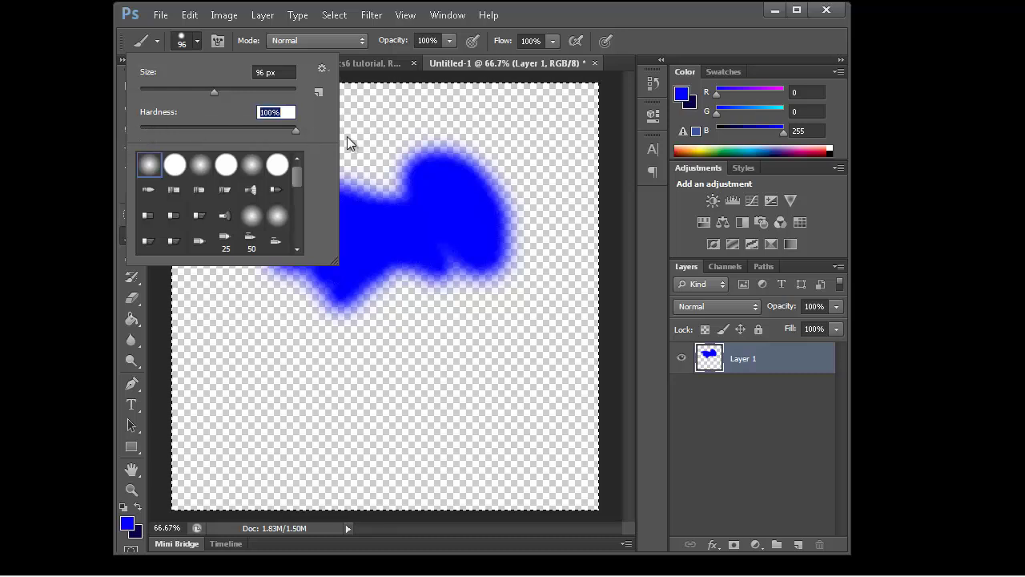
pyautogui.click(419, 156)
pyautogui.moveTo(433, 152)
pyautogui.mouseDown()
pyautogui.moveTo(375, 152)
pyautogui.moveTo(329, 225)
pyautogui.moveTo(324, 288)
pyautogui.moveTo(393, 388)
pyautogui.moveTo(378, 406)
pyautogui.moveTo(336, 386)
pyautogui.moveTo(352, 355)
pyautogui.moveTo(379, 369)
pyautogui.moveTo(343, 353)
pyautogui.moveTo(380, 312)
pyautogui.mouseUp()
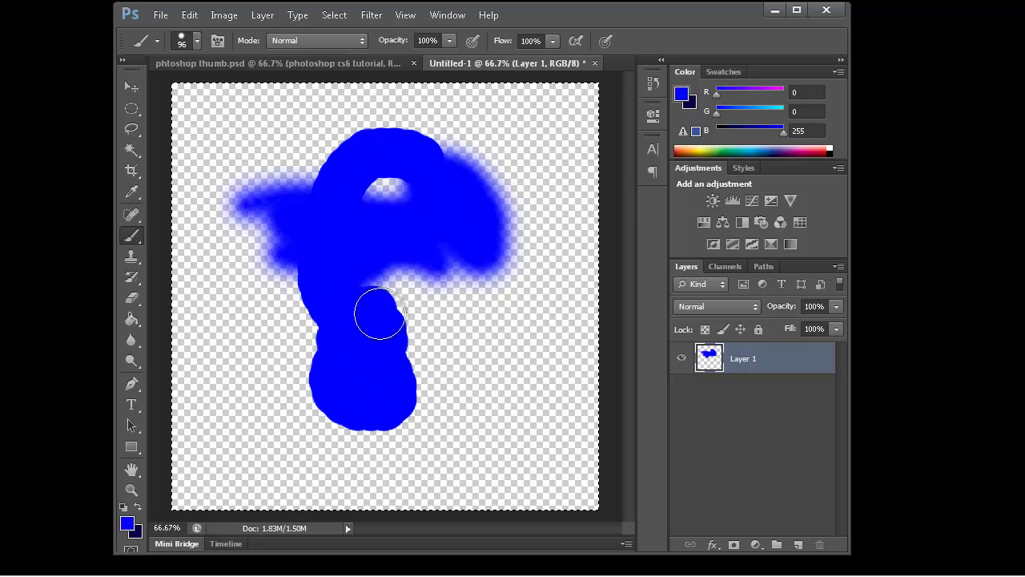
pyautogui.press('Delete')
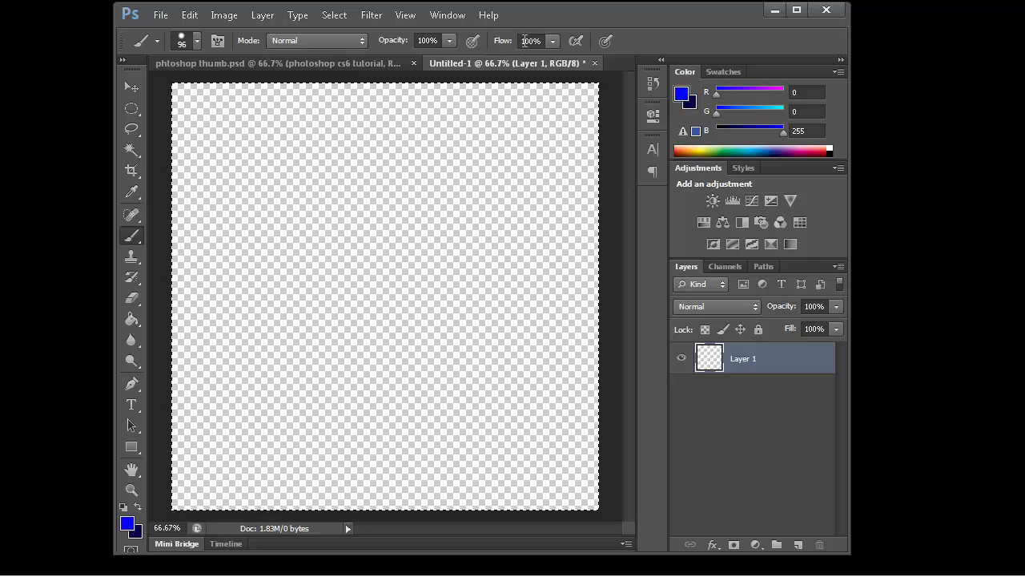
# Step: Set brush flow to 10%, build up faint overlapping blue strokes, then clear the layer
pyautogui.click(521, 40)
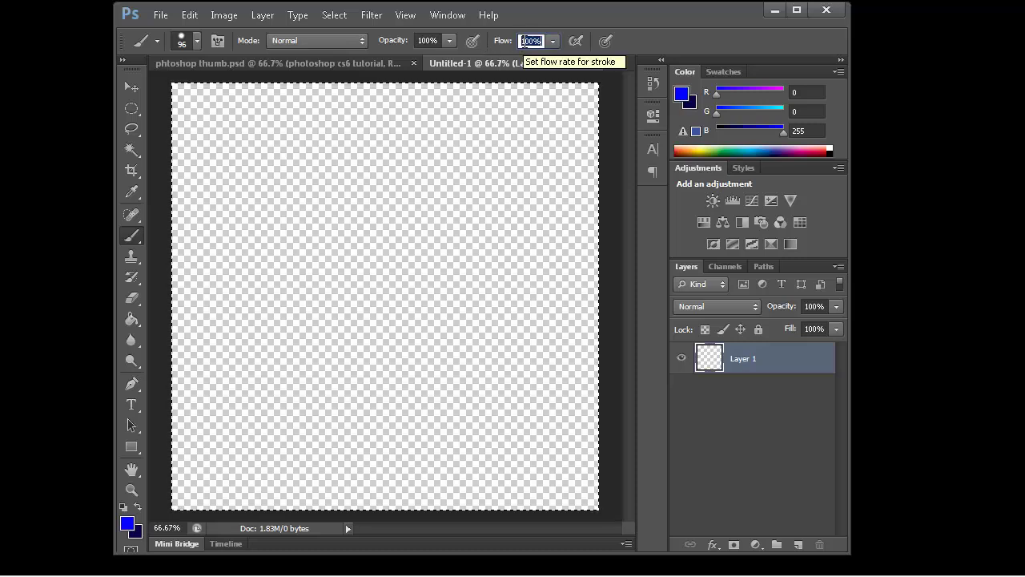
pyautogui.write('10')
pyautogui.press('Return')
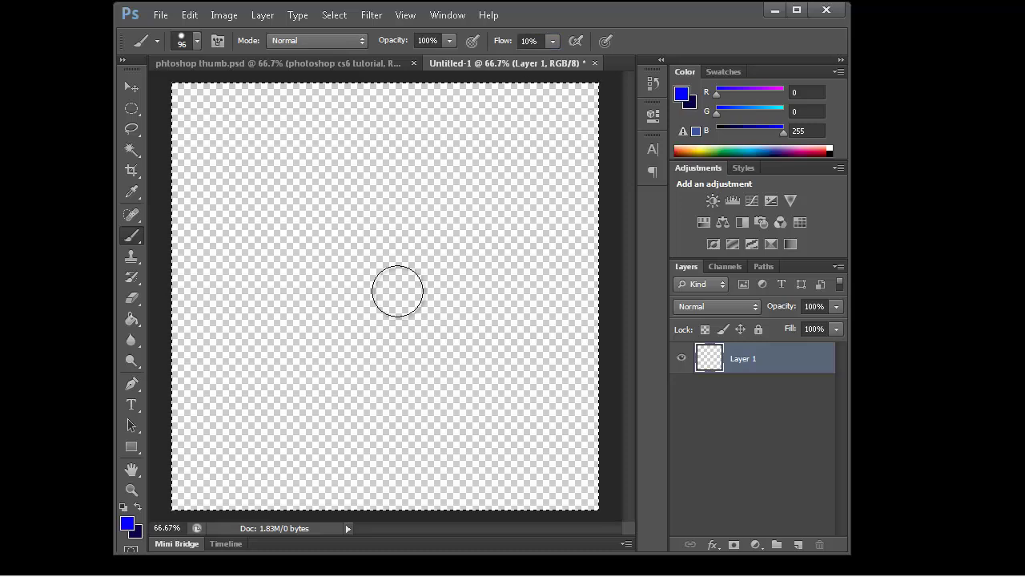
pyautogui.moveTo(388, 325)
pyautogui.mouseDown()
pyautogui.moveTo(480, 243)
pyautogui.moveTo(369, 356)
pyautogui.moveTo(403, 295)
pyautogui.moveTo(465, 225)
pyautogui.moveTo(362, 340)
pyautogui.moveTo(377, 299)
pyautogui.moveTo(445, 217)
pyautogui.moveTo(344, 342)
pyautogui.moveTo(377, 271)
pyautogui.moveTo(435, 219)
pyautogui.moveTo(349, 316)
pyautogui.moveTo(372, 268)
pyautogui.moveTo(442, 210)
pyautogui.moveTo(340, 317)
pyautogui.moveTo(387, 228)
pyautogui.moveTo(430, 209)
pyautogui.moveTo(368, 266)
pyautogui.moveTo(337, 317)
pyautogui.moveTo(377, 227)
pyautogui.moveTo(427, 194)
pyautogui.moveTo(393, 215)
pyautogui.moveTo(338, 290)
pyautogui.moveTo(338, 265)
pyautogui.moveTo(407, 199)
pyautogui.moveTo(323, 265)
pyautogui.moveTo(346, 229)
pyautogui.moveTo(390, 203)
pyautogui.moveTo(319, 293)
pyautogui.moveTo(386, 198)
pyautogui.moveTo(340, 243)
pyautogui.moveTo(399, 184)
pyautogui.moveTo(346, 253)
pyautogui.moveTo(369, 200)
pyautogui.moveTo(341, 225)
pyautogui.moveTo(366, 194)
pyautogui.moveTo(343, 218)
pyautogui.moveTo(345, 207)
pyautogui.moveTo(375, 184)
pyautogui.moveTo(338, 195)
pyautogui.moveTo(370, 189)
pyautogui.moveTo(362, 169)
pyautogui.moveTo(382, 207)
pyautogui.moveTo(405, 163)
pyautogui.moveTo(390, 173)
pyautogui.moveTo(410, 157)
pyautogui.moveTo(386, 163)
pyautogui.moveTo(401, 151)
pyautogui.moveTo(369, 173)
pyautogui.moveTo(391, 169)
pyautogui.moveTo(367, 157)
pyautogui.moveTo(398, 186)
pyautogui.moveTo(375, 166)
pyautogui.moveTo(387, 204)
pyautogui.moveTo(398, 178)
pyautogui.moveTo(385, 164)
pyautogui.moveTo(385, 179)
pyautogui.moveTo(395, 157)
pyautogui.moveTo(442, 146)
pyautogui.moveTo(529, 222)
pyautogui.moveTo(507, 324)
pyautogui.moveTo(496, 243)
pyautogui.moveTo(435, 195)
pyautogui.moveTo(504, 291)
pyautogui.moveTo(510, 236)
pyautogui.moveTo(414, 366)
pyautogui.moveTo(366, 217)
pyautogui.moveTo(312, 222)
pyautogui.moveTo(297, 183)
pyautogui.moveTo(289, 222)
pyautogui.moveTo(296, 206)
pyautogui.moveTo(284, 181)
pyautogui.moveTo(301, 236)
pyautogui.moveTo(293, 211)
pyautogui.moveTo(290, 222)
pyautogui.moveTo(328, 171)
pyautogui.moveTo(320, 209)
pyautogui.mouseUp()
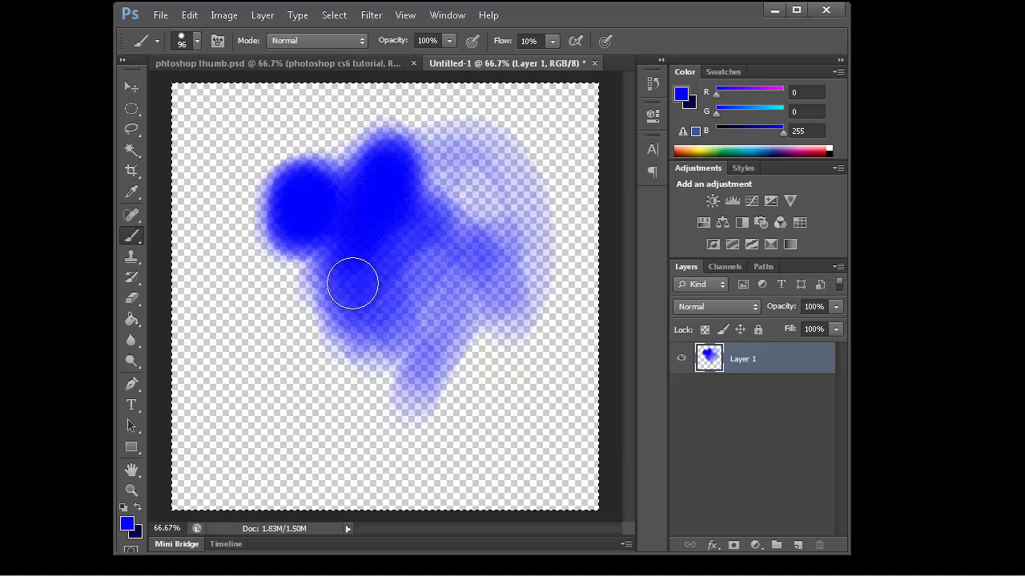
pyautogui.press('Delete')
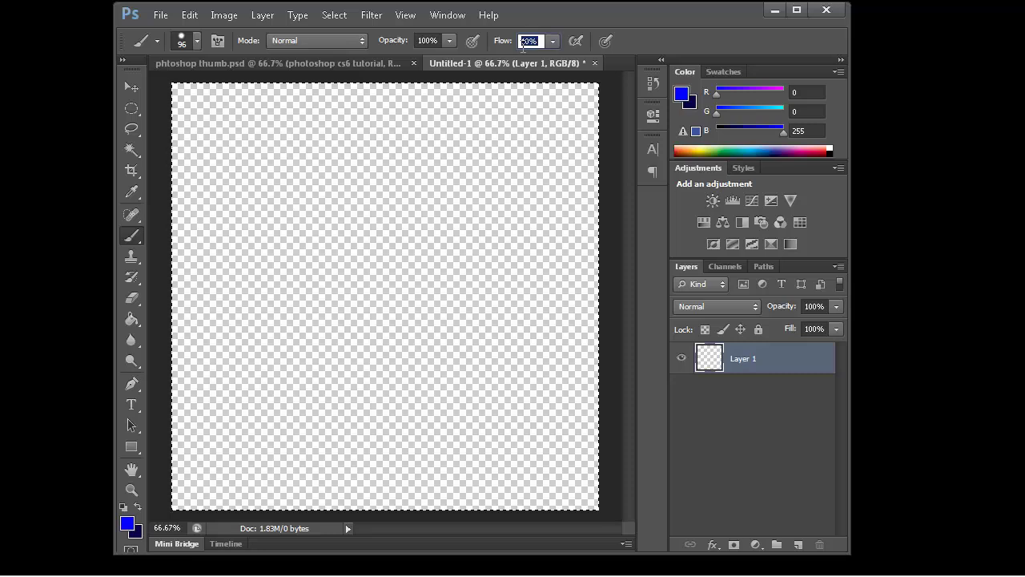
# Step: Set flow back to 100% and opacity to 50%, then paint a translucent light-blue stroke
pyautogui.write('0')
pyautogui.press('Return')
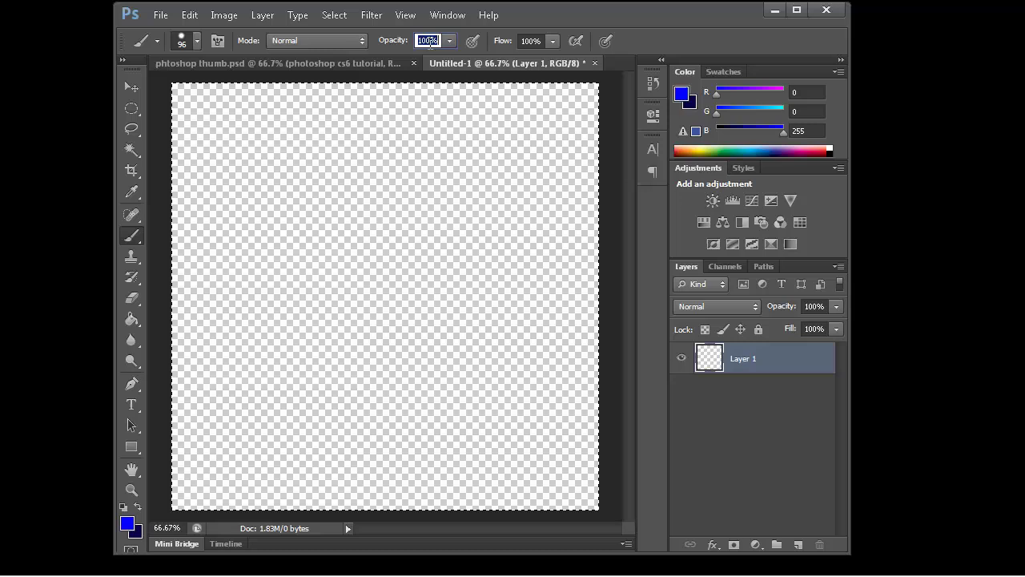
pyautogui.write('50')
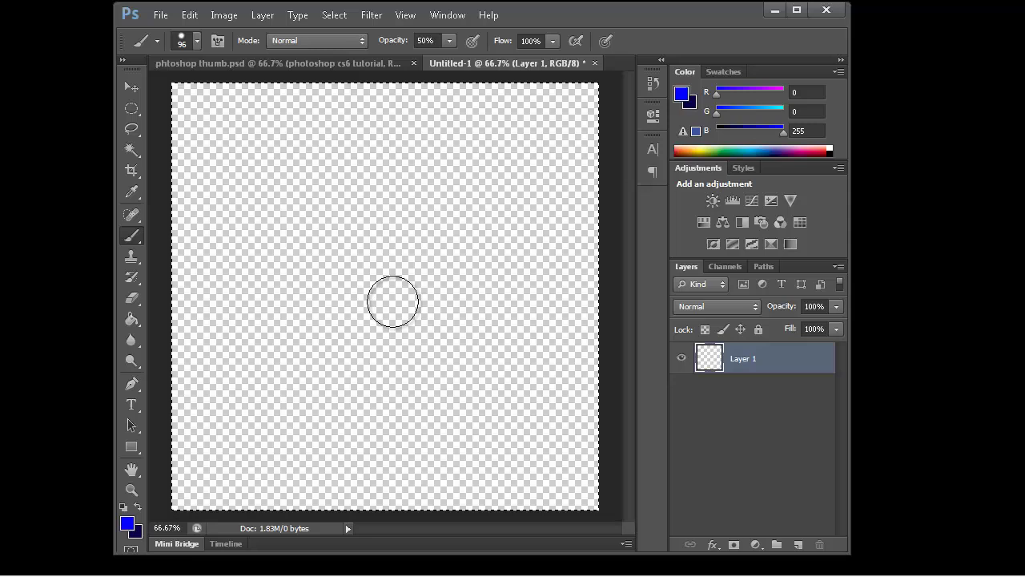
pyautogui.moveTo(371, 344)
pyautogui.mouseDown()
pyautogui.moveTo(495, 178)
pyautogui.moveTo(368, 336)
pyautogui.moveTo(455, 175)
pyautogui.moveTo(330, 367)
pyautogui.moveTo(431, 173)
pyautogui.moveTo(326, 336)
pyautogui.moveTo(411, 179)
pyautogui.moveTo(333, 298)
pyautogui.moveTo(395, 177)
pyautogui.moveTo(330, 274)
pyautogui.moveTo(373, 195)
pyautogui.moveTo(341, 261)
pyautogui.moveTo(398, 196)
pyautogui.moveTo(373, 270)
pyautogui.moveTo(435, 211)
pyautogui.moveTo(472, 199)
pyautogui.moveTo(396, 319)
pyautogui.moveTo(479, 208)
pyautogui.moveTo(436, 299)
pyautogui.moveTo(491, 251)
pyautogui.moveTo(428, 356)
pyautogui.moveTo(462, 293)
pyautogui.moveTo(402, 358)
pyautogui.moveTo(457, 275)
pyautogui.moveTo(401, 330)
pyautogui.moveTo(497, 223)
pyautogui.moveTo(379, 371)
pyautogui.moveTo(517, 193)
pyautogui.moveTo(411, 353)
pyautogui.moveTo(518, 215)
pyautogui.moveTo(447, 298)
pyautogui.moveTo(479, 243)
pyautogui.moveTo(430, 299)
pyautogui.moveTo(492, 222)
pyautogui.moveTo(458, 245)
pyautogui.moveTo(470, 232)
pyautogui.moveTo(462, 224)
pyautogui.moveTo(408, 231)
pyautogui.moveTo(448, 245)
pyautogui.mouseUp()
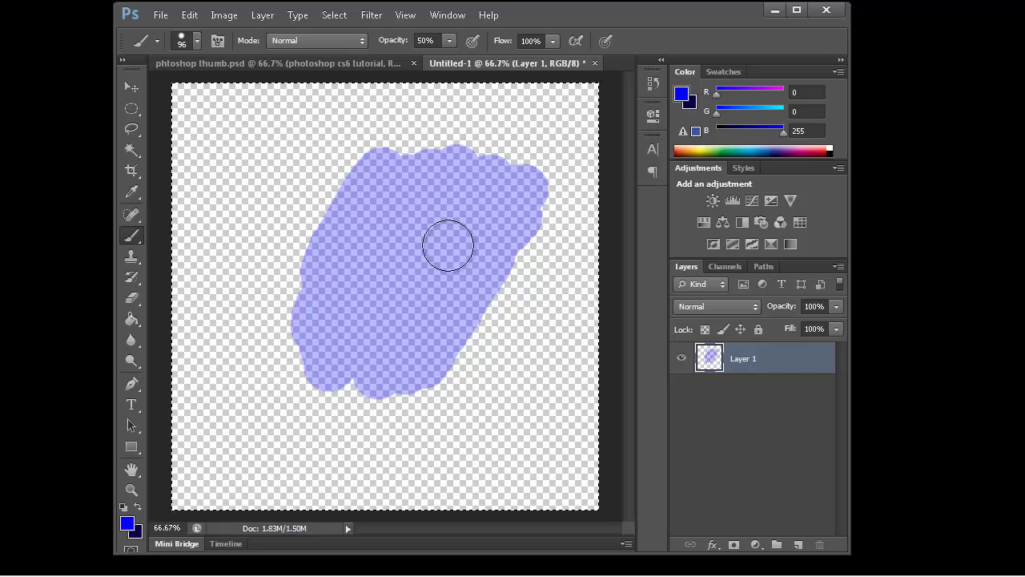
# Step: Paint overlapping 50%-opacity strokes across the patch, undoing one large area, to form darker bands
pyautogui.click(389, 328)
pyautogui.keyDown('shift'); pyautogui.click(472, 177); pyautogui.keyUp('shift')
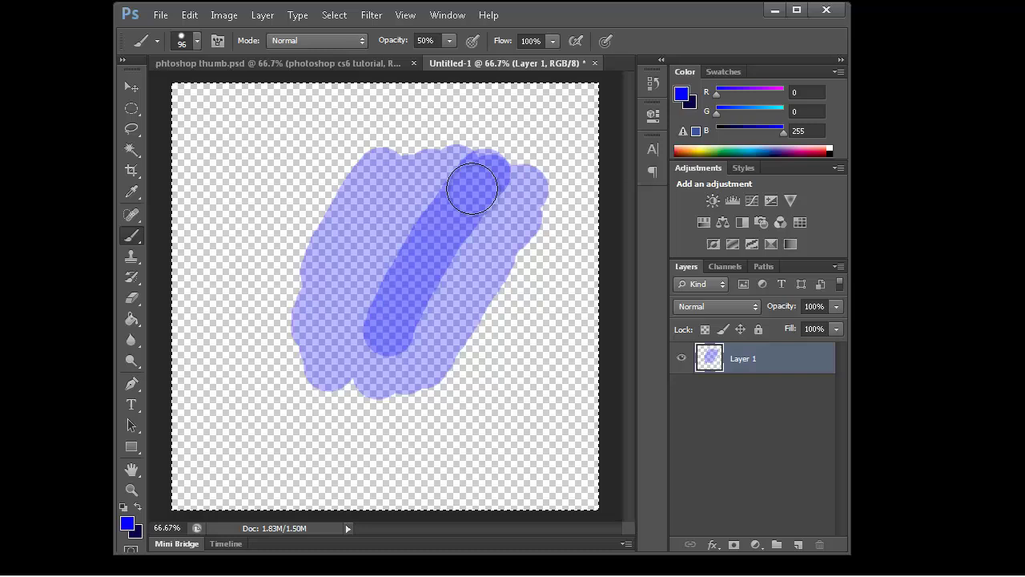
pyautogui.keyDown('shift'); pyautogui.click(354, 371); pyautogui.keyUp('shift')
pyautogui.keyDown('shift'); pyautogui.click(428, 197); pyautogui.keyUp('shift')
pyautogui.moveTo(363, 349)
pyautogui.mouseDown()
pyautogui.moveTo(416, 169)
pyautogui.moveTo(353, 332)
pyautogui.moveTo(376, 174)
pyautogui.moveTo(333, 315)
pyautogui.moveTo(334, 212)
pyautogui.moveTo(337, 204)
pyautogui.moveTo(361, 221)
pyautogui.moveTo(367, 250)
pyautogui.moveTo(340, 314)
pyautogui.moveTo(390, 147)
pyautogui.mouseUp()
pyautogui.hotkey('ctrl', 'z')
pyautogui.moveTo(329, 260)
pyautogui.mouseDown()
pyautogui.moveTo(367, 147)
pyautogui.moveTo(327, 293)
pyautogui.moveTo(348, 171)
pyautogui.moveTo(328, 256)
pyautogui.moveTo(341, 234)
pyautogui.moveTo(339, 188)
pyautogui.mouseUp()
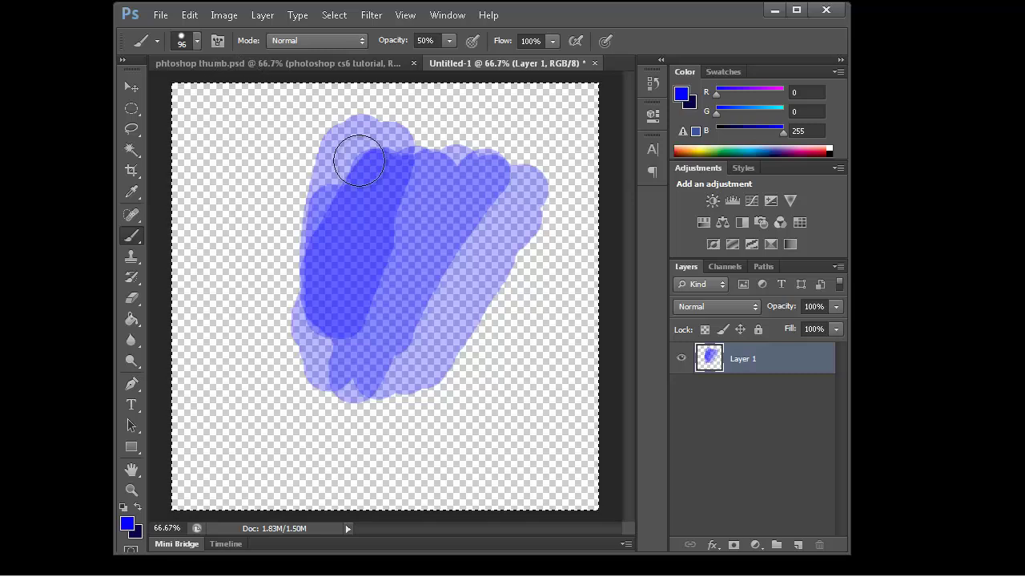
# Step: Clear the layer and set up a 0% hardness, 250 px soft brush
pyautogui.press('Delete')
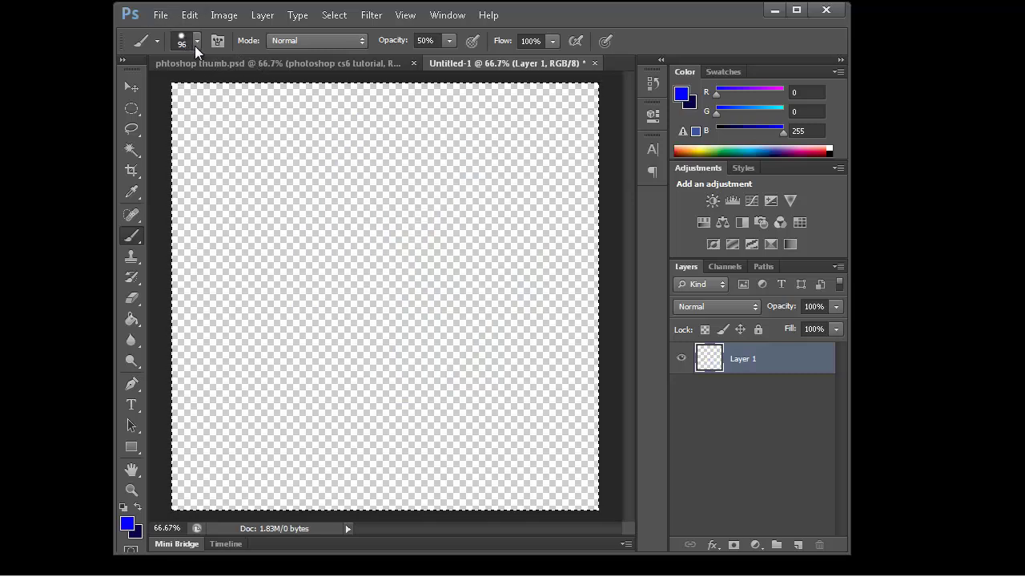
pyautogui.click(196, 42)
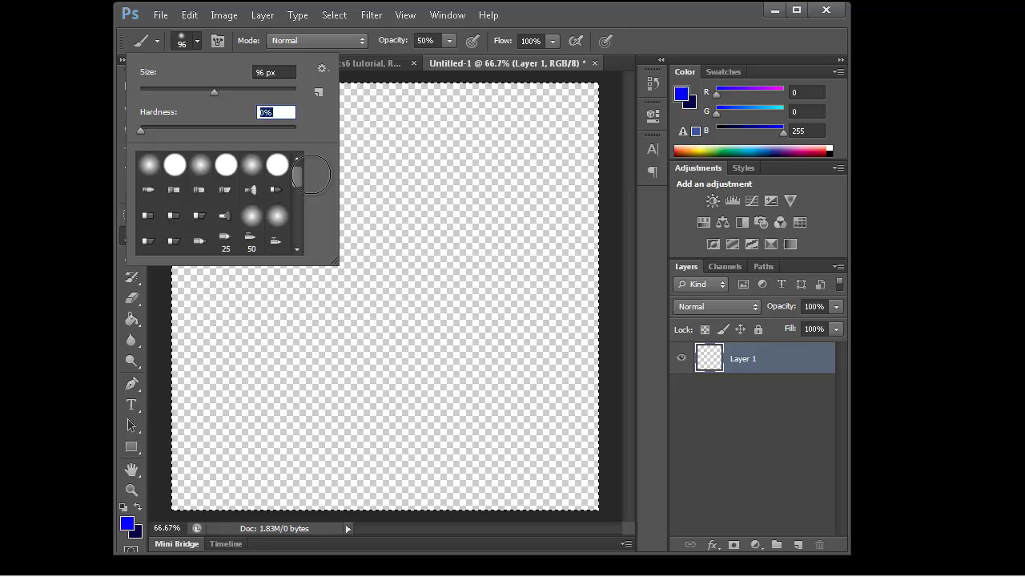
pyautogui.click(197, 41)
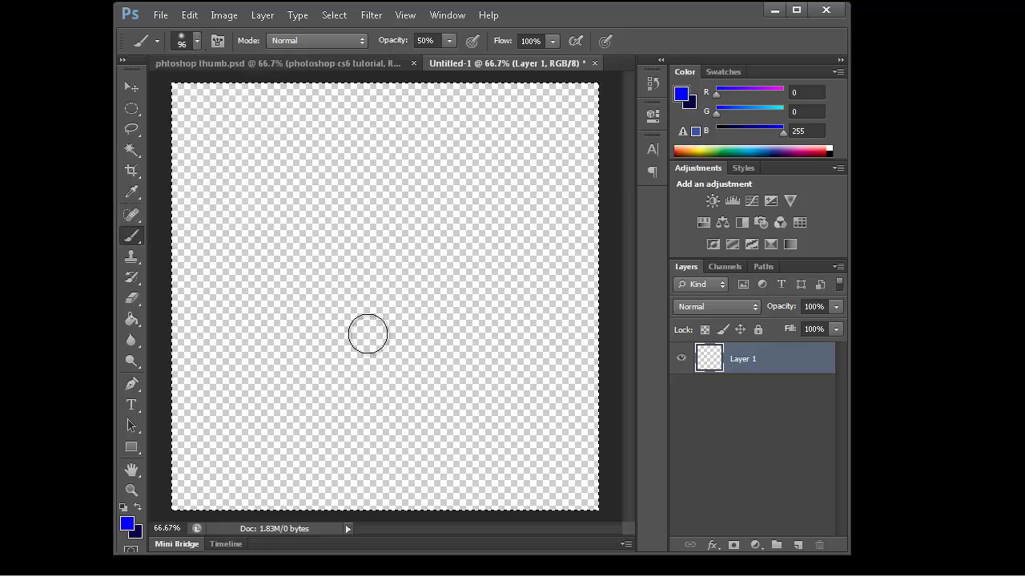
pyautogui.press(']')
pyautogui.press(']')
pyautogui.press(']')
pyautogui.press(']')
pyautogui.press(']')
pyautogui.press(']')
pyautogui.press(']')
pyautogui.press(']')
pyautogui.press(']')
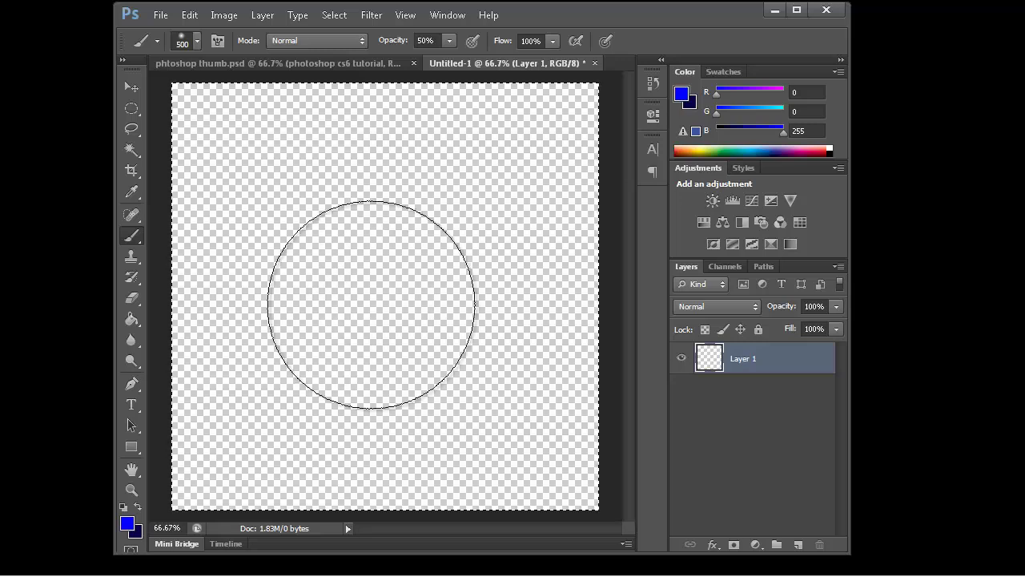
pyautogui.press('[')
pyautogui.press('[')
pyautogui.press('[')
# Step: Paint large overlapping translucent strokes, deepening the upper-left and top edge to near-solid blue
pyautogui.moveTo(371, 305)
pyautogui.mouseDown()
pyautogui.moveTo(342, 378)
pyautogui.moveTo(489, 182)
pyautogui.moveTo(324, 391)
pyautogui.moveTo(499, 171)
pyautogui.moveTo(325, 347)
pyautogui.moveTo(459, 146)
pyautogui.moveTo(301, 325)
pyautogui.moveTo(424, 138)
pyautogui.moveTo(332, 227)
pyautogui.moveTo(332, 140)
pyautogui.moveTo(317, 170)
pyautogui.moveTo(417, 40)
pyautogui.mouseUp()
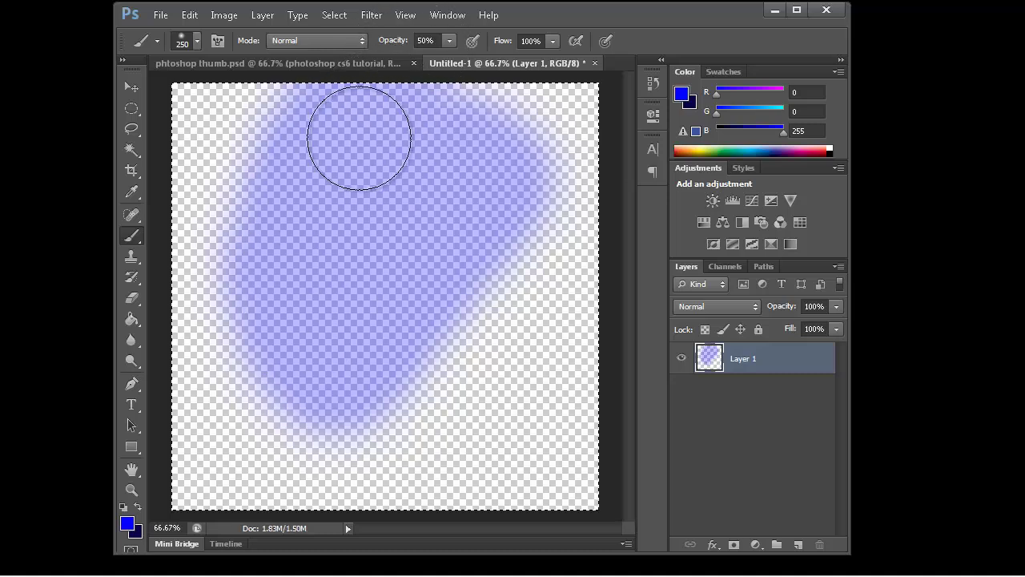
pyautogui.moveTo(328, 254); pyautogui.dragTo(295, 334)
pyautogui.moveTo(399, 193)
pyautogui.mouseDown()
pyautogui.moveTo(262, 402)
pyautogui.moveTo(409, 175)
pyautogui.moveTo(432, 166)
pyautogui.moveTo(351, 294)
pyautogui.moveTo(438, 100)
pyautogui.moveTo(352, 250)
pyautogui.moveTo(401, 119)
pyautogui.moveTo(298, 170)
pyautogui.moveTo(357, 167)
pyautogui.mouseUp()
pyautogui.moveTo(297, 281)
pyautogui.mouseDown()
pyautogui.moveTo(421, 116)
pyautogui.moveTo(266, 305)
pyautogui.moveTo(387, 120)
pyautogui.moveTo(231, 307)
pyautogui.moveTo(321, 149)
pyautogui.moveTo(274, 191)
pyautogui.moveTo(370, 127)
pyautogui.moveTo(348, 136)
pyautogui.moveTo(353, 110)
pyautogui.moveTo(247, 179)
pyautogui.moveTo(276, 170)
pyautogui.moveTo(277, 198)
pyautogui.moveTo(255, 250)
pyautogui.moveTo(356, 98)
pyautogui.moveTo(291, 177)
pyautogui.moveTo(331, 131)
pyautogui.moveTo(276, 187)
pyautogui.moveTo(325, 117)
pyautogui.moveTo(235, 182)
pyautogui.moveTo(268, 161)
pyautogui.moveTo(260, 187)
pyautogui.moveTo(342, 98)
pyautogui.moveTo(320, 125)
pyautogui.mouseUp()
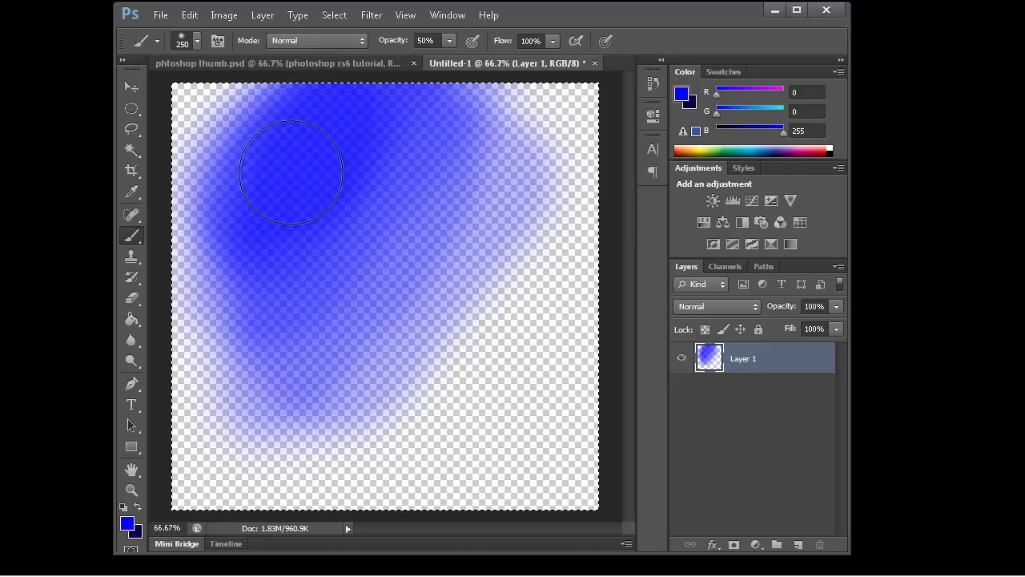